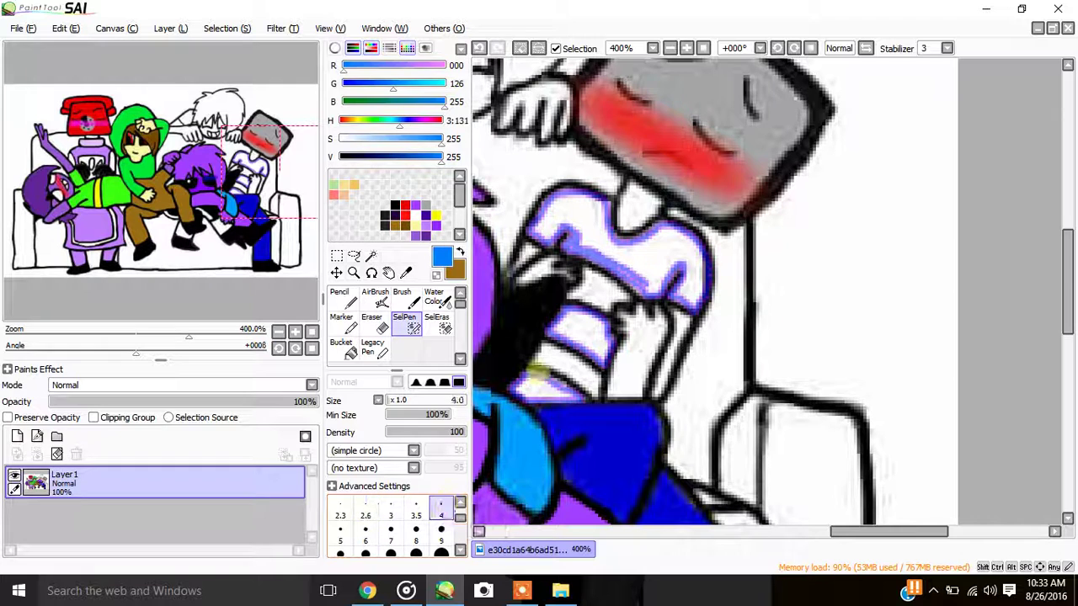
# - Mask the TV-headed character's shirt sections with the size 4 SelPen and fill them blue using a size 20 pencil
pyautogui.moveTo(594, 251)
pyautogui.mouseDown()
pyautogui.moveTo(578, 218)
pyautogui.moveTo(547, 229)
pyautogui.moveTo(548, 202)
pyautogui.moveTo(572, 195)
pyautogui.moveTo(599, 207)
pyautogui.moveTo(549, 220)
pyautogui.moveTo(594, 209)
pyautogui.moveTo(575, 219)
pyautogui.moveTo(589, 237)
pyautogui.moveTo(581, 210)
pyautogui.moveTo(622, 250)
pyautogui.moveTo(665, 233)
pyautogui.moveTo(689, 243)
pyautogui.moveTo(699, 283)
pyautogui.moveTo(689, 300)
pyautogui.moveTo(681, 284)
pyautogui.moveTo(691, 264)
pyautogui.moveTo(665, 238)
pyautogui.moveTo(605, 256)
pyautogui.moveTo(644, 291)
pyautogui.moveTo(658, 289)
pyautogui.moveTo(682, 249)
pyautogui.moveTo(627, 263)
pyautogui.moveTo(641, 278)
pyautogui.moveTo(659, 252)
pyautogui.moveTo(644, 263)
pyautogui.moveTo(657, 268)
pyautogui.moveTo(572, 328)
pyautogui.moveTo(560, 325)
pyautogui.moveTo(571, 312)
pyautogui.moveTo(594, 321)
pyautogui.moveTo(606, 348)
pyautogui.moveTo(568, 341)
pyautogui.moveTo(569, 318)
pyautogui.moveTo(593, 343)
pyautogui.moveTo(582, 325)
pyautogui.moveTo(545, 379)
pyautogui.moveTo(520, 385)
pyautogui.moveTo(560, 392)
pyautogui.moveTo(551, 389)
pyautogui.mouseUp()
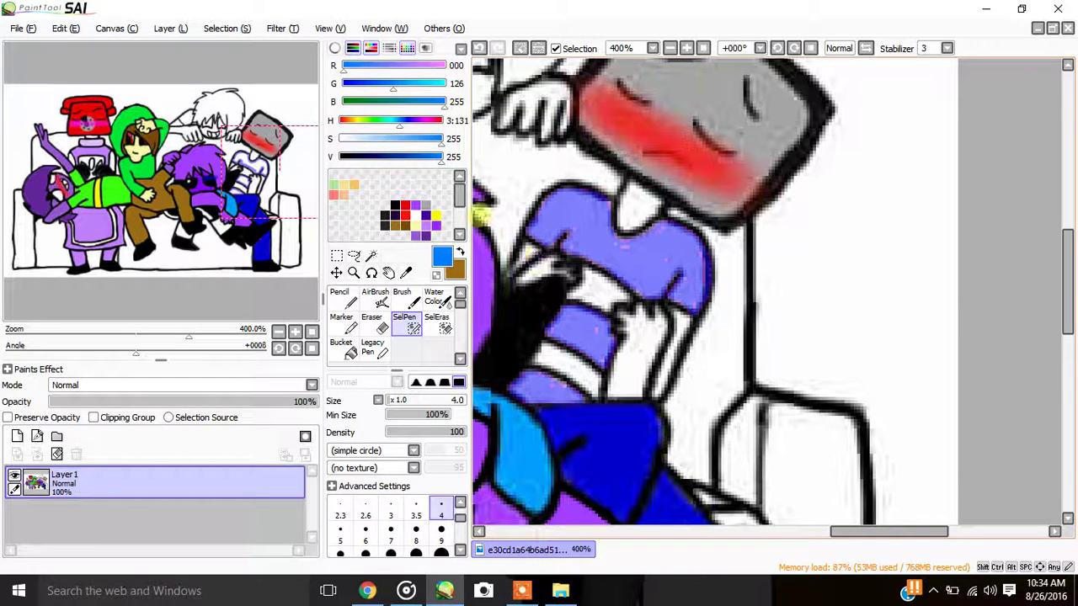
pyautogui.click(342, 301)
pyautogui.click(441, 546)
pyautogui.moveTo(556, 210)
pyautogui.mouseDown()
pyautogui.moveTo(577, 228)
pyautogui.moveTo(547, 265)
pyautogui.moveTo(581, 181)
pyautogui.moveTo(583, 251)
pyautogui.mouseUp()
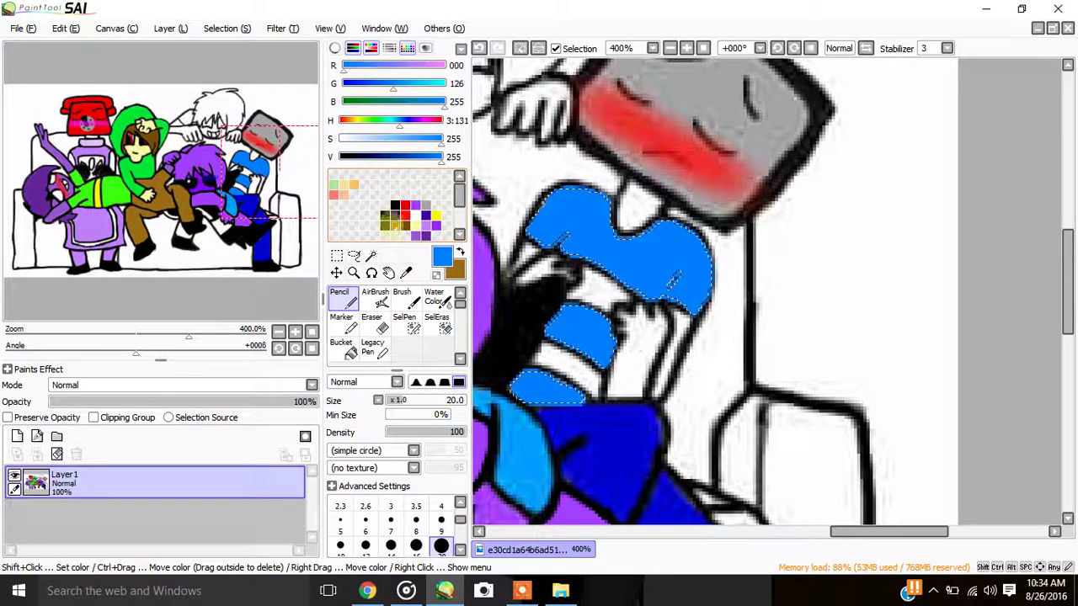
# - Clear the selection, retrace the blue shirt's and arm's outlines in black with a size 3 pencil, and fill the neck black
pyautogui.click(394, 206)
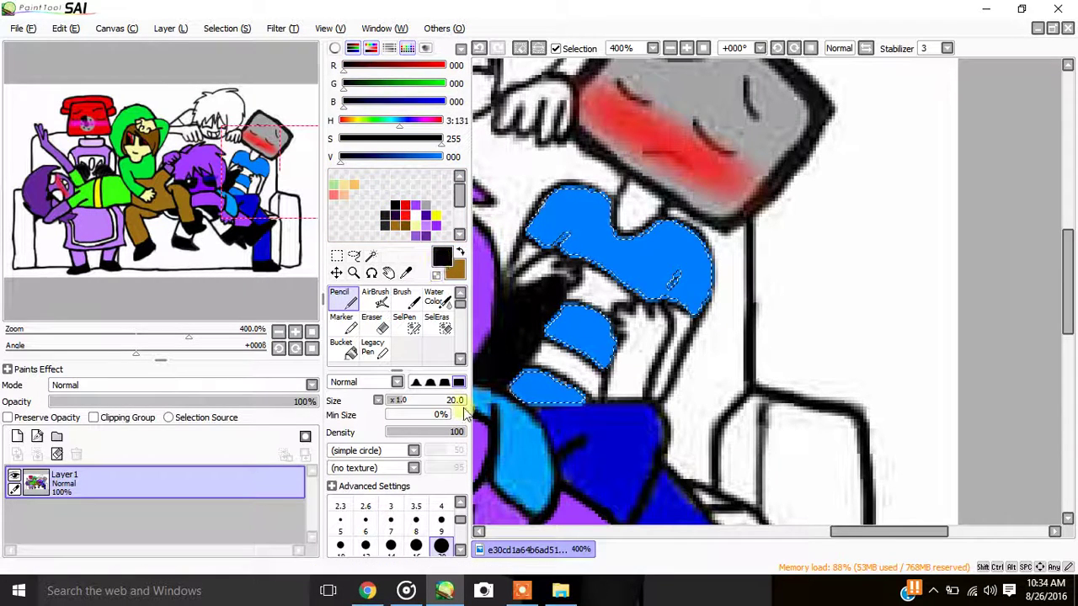
pyautogui.click(391, 506)
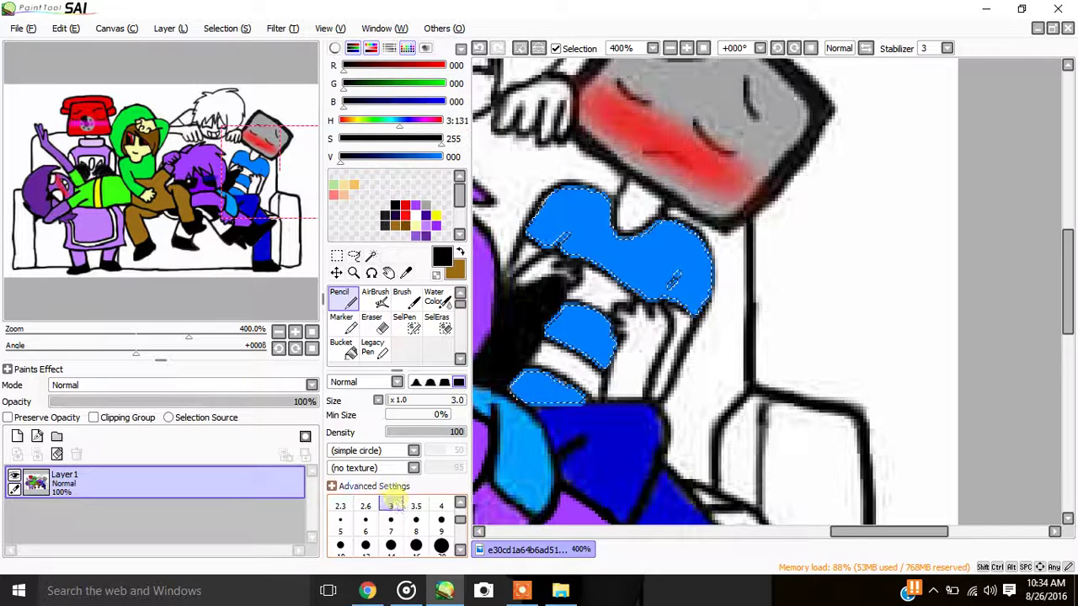
pyautogui.click(517, 48)
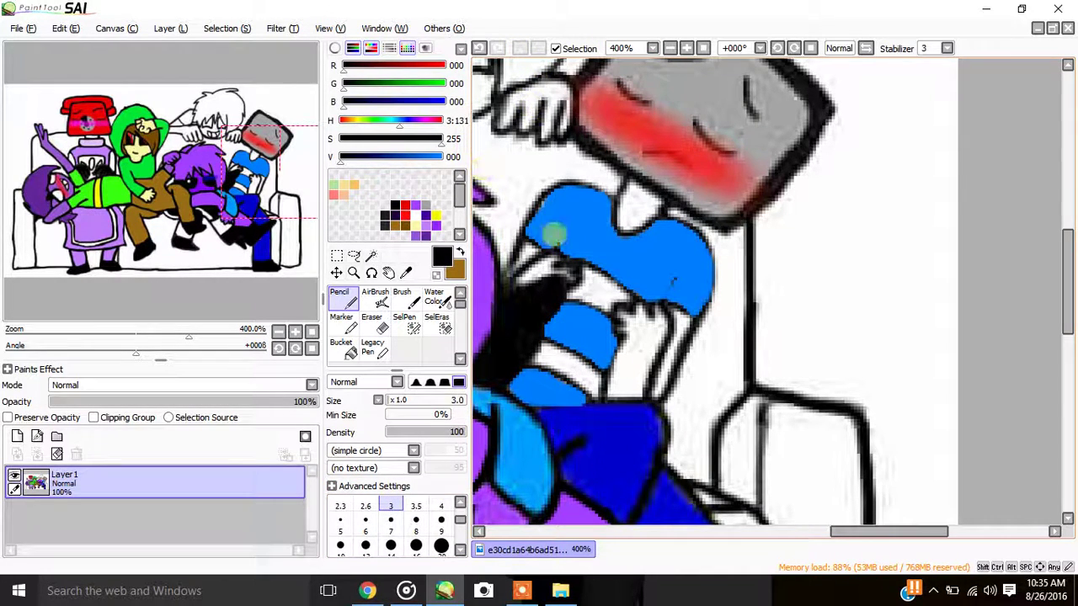
pyautogui.moveTo(553, 247); pyautogui.dragTo(572, 225)
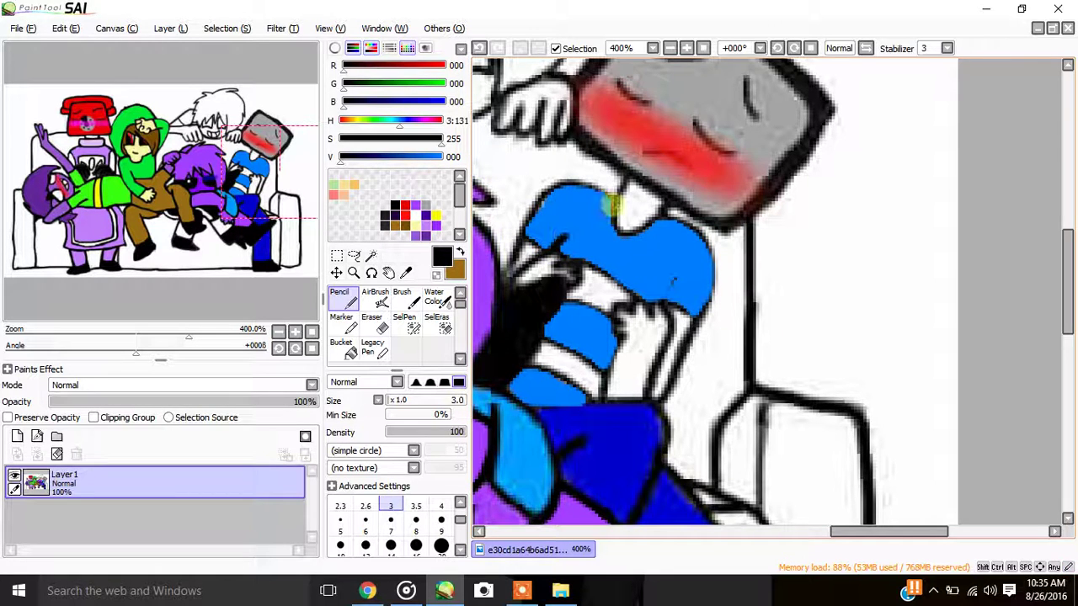
pyautogui.moveTo(614, 195)
pyautogui.mouseDown()
pyautogui.moveTo(577, 180)
pyautogui.moveTo(543, 185)
pyautogui.moveTo(528, 223)
pyautogui.moveTo(580, 269)
pyautogui.moveTo(630, 288)
pyautogui.mouseUp()
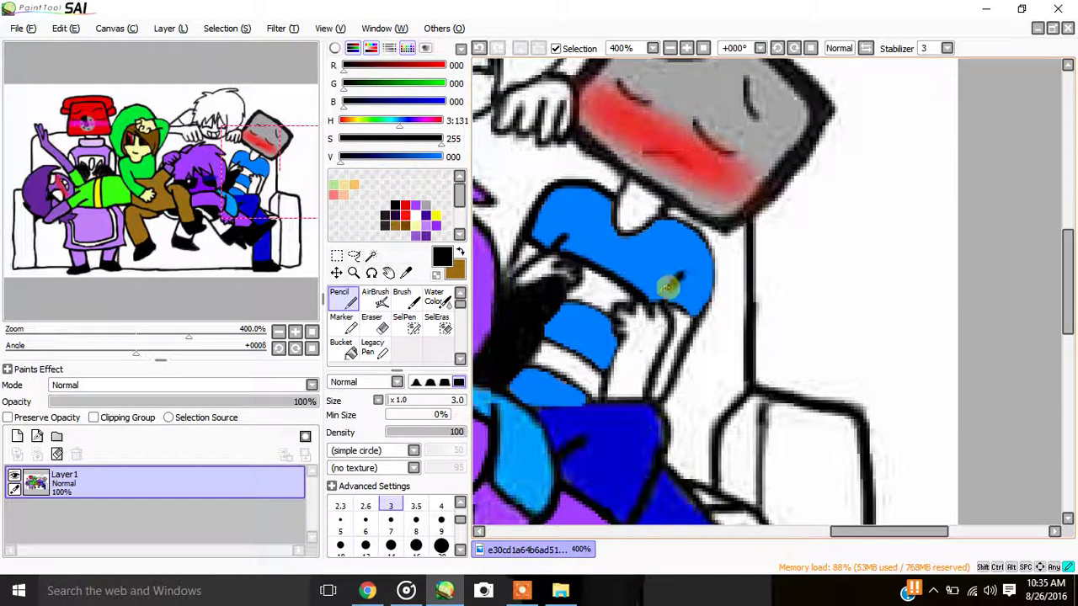
pyautogui.moveTo(654, 298)
pyautogui.mouseDown()
pyautogui.moveTo(700, 315)
pyautogui.moveTo(714, 269)
pyautogui.moveTo(704, 231)
pyautogui.moveTo(658, 221)
pyautogui.moveTo(620, 244)
pyautogui.moveTo(612, 213)
pyautogui.mouseUp()
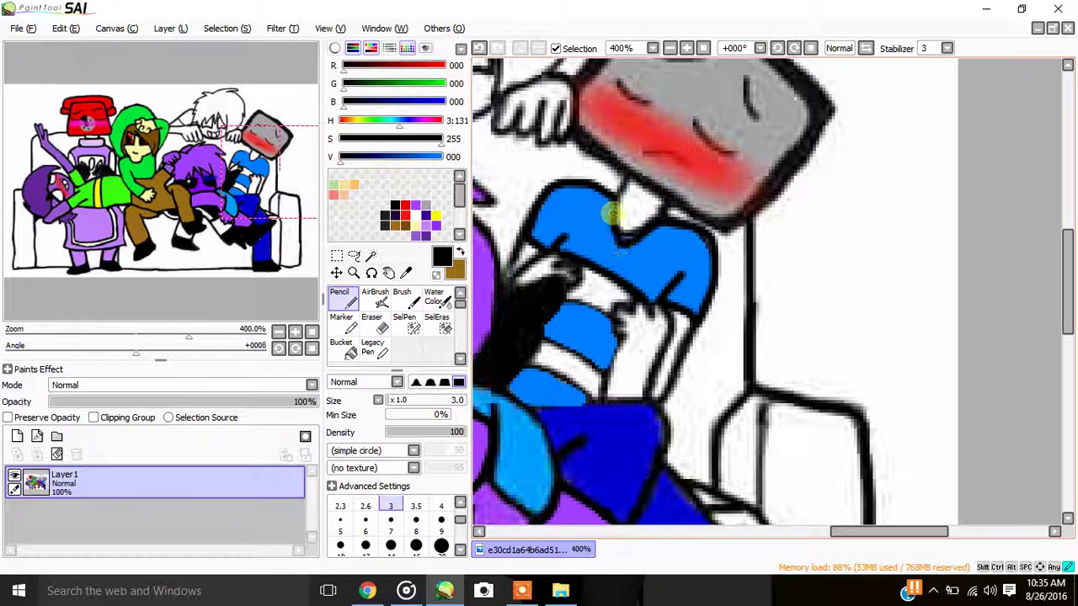
pyautogui.moveTo(538, 340)
pyautogui.mouseDown()
pyautogui.moveTo(593, 370)
pyautogui.moveTo(517, 365)
pyautogui.moveTo(593, 395)
pyautogui.mouseUp()
pyautogui.moveTo(701, 314); pyautogui.dragTo(659, 402)
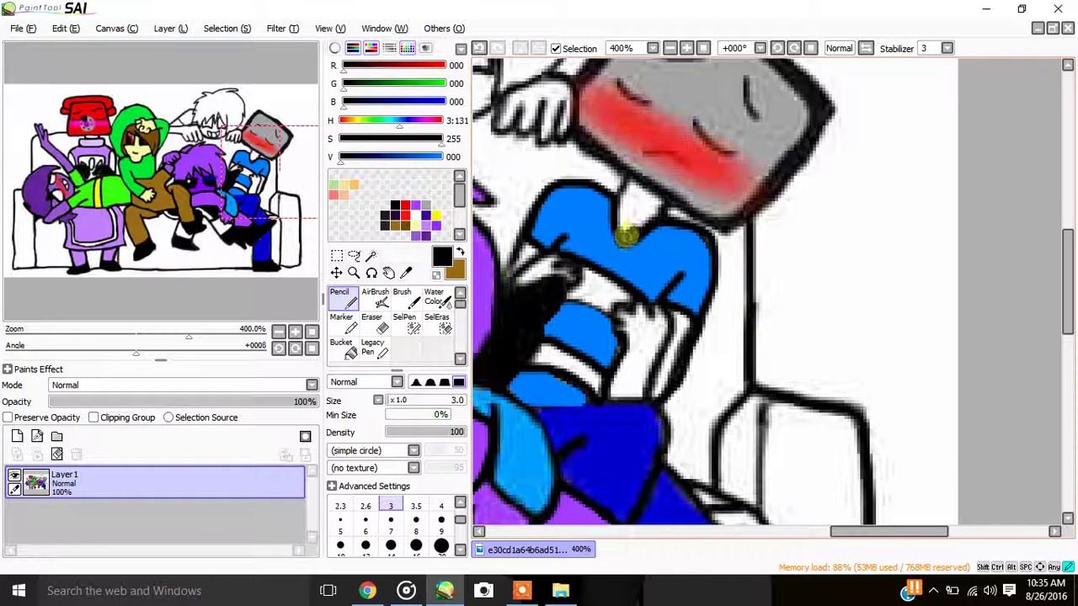
pyautogui.moveTo(623, 234); pyautogui.dragTo(631, 192)
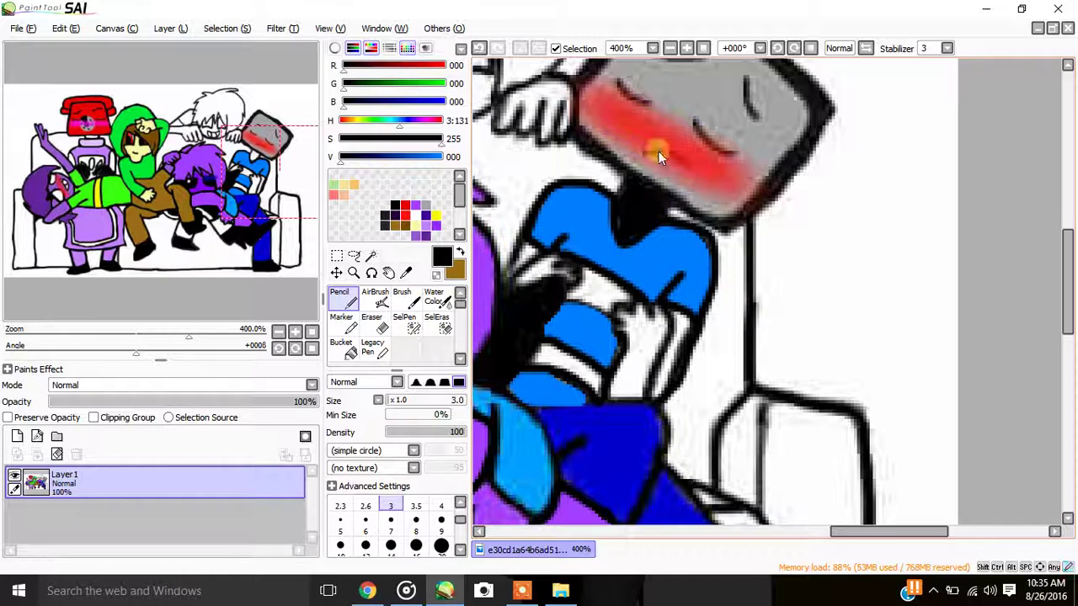
# - Mix a bright pink drawing colour from the purple swatch, with RGB values of about 255, 66, 253
pyautogui.click(670, 48)
pyautogui.click(670, 48)
pyautogui.click(670, 48)
pyautogui.click(670, 48)
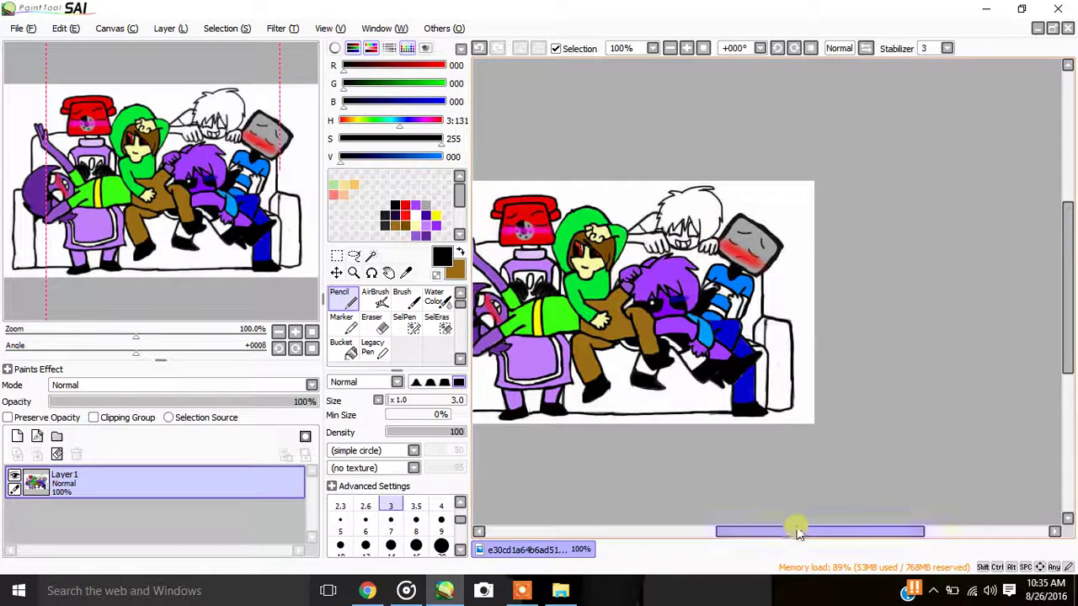
pyautogui.moveTo(794, 531); pyautogui.dragTo(767, 531)
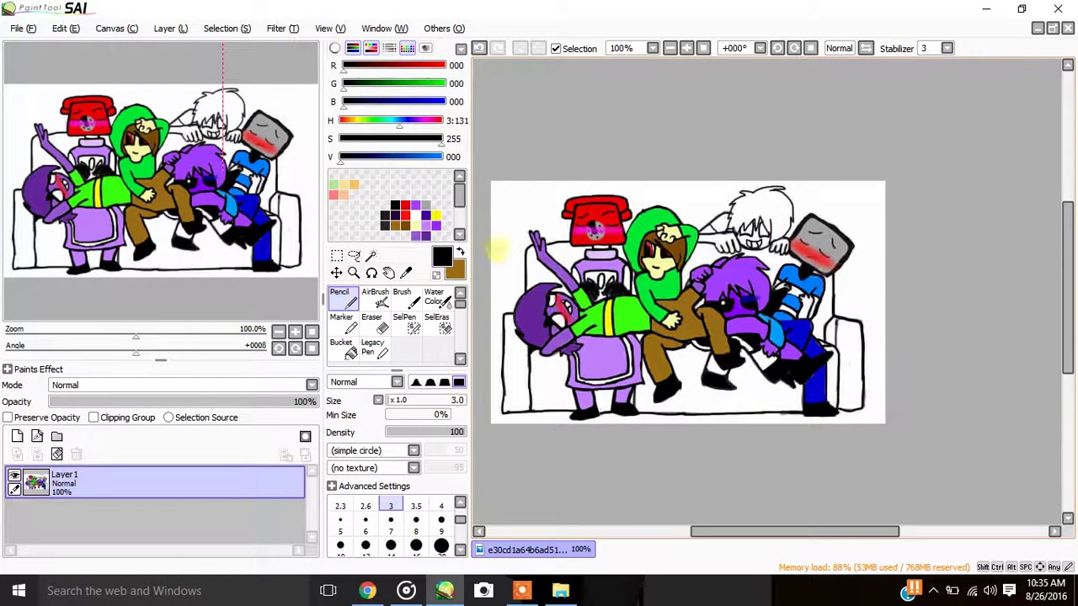
pyautogui.click(414, 205)
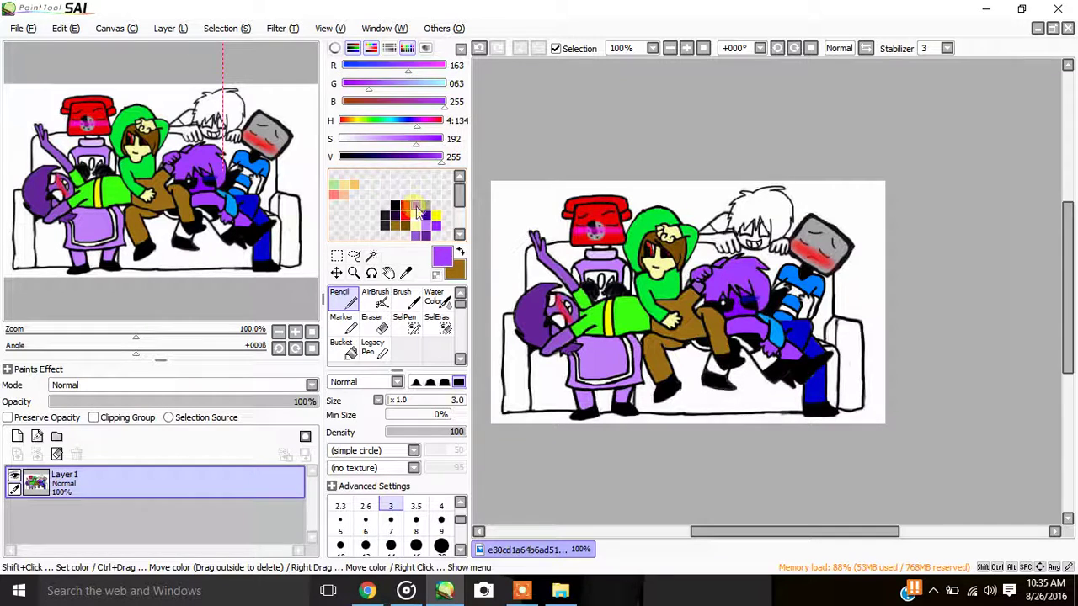
pyautogui.click(423, 125)
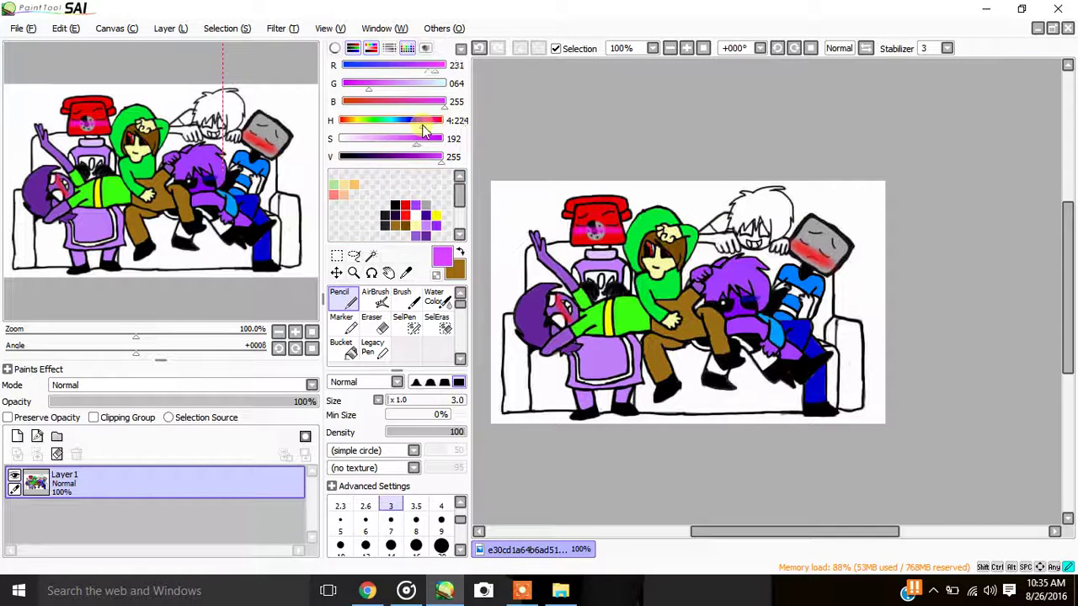
pyautogui.moveTo(433, 139); pyautogui.dragTo(409, 147)
pyautogui.click(415, 139)
pyautogui.click(370, 592)
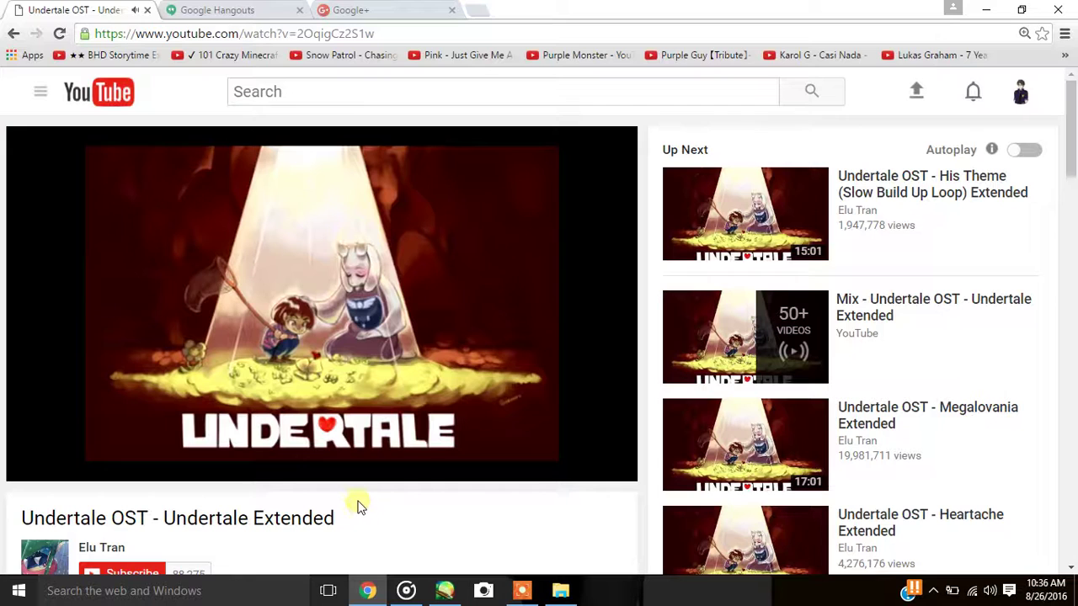
pyautogui.click(445, 590)
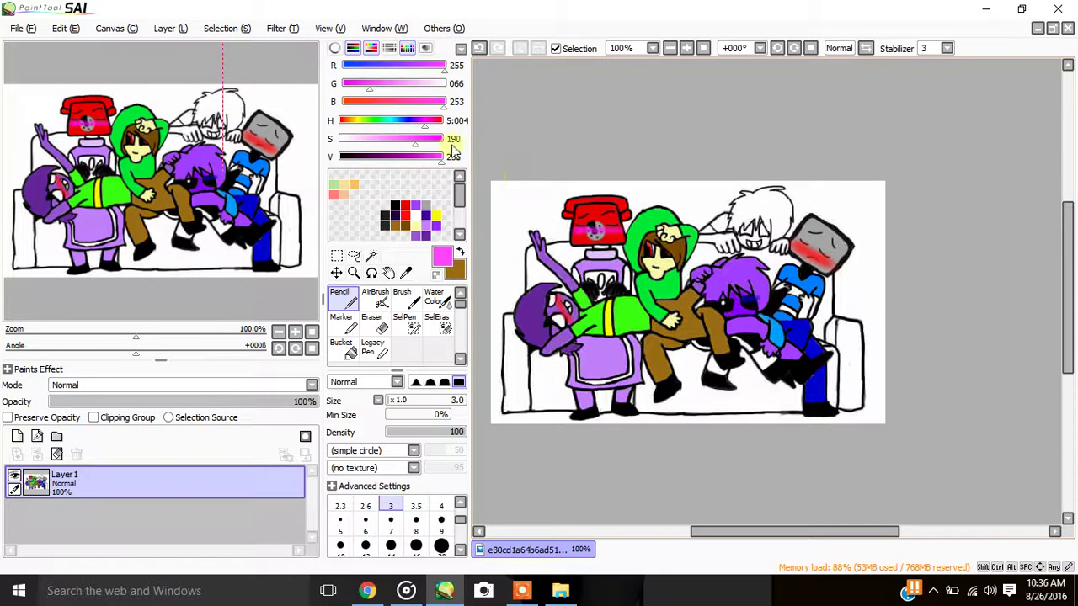
# - Paint the two white stripes of the blue shirt pink and retouch the black line below the upper stripe
pyautogui.click(687, 49)
pyautogui.click(687, 49)
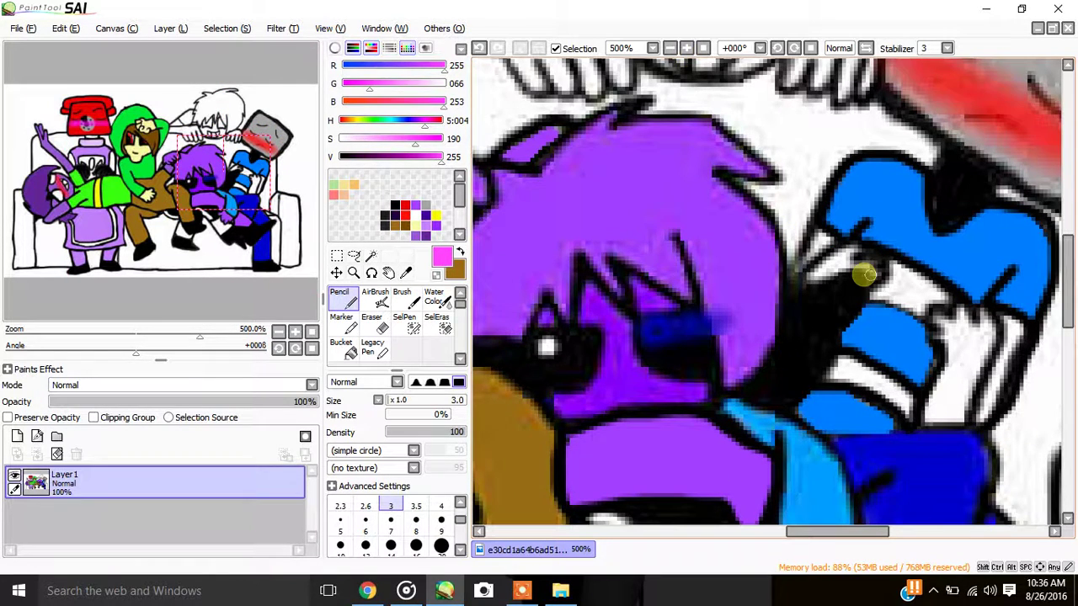
pyautogui.moveTo(891, 266)
pyautogui.mouseDown()
pyautogui.moveTo(946, 299)
pyautogui.moveTo(929, 296)
pyautogui.moveTo(918, 310)
pyautogui.moveTo(871, 295)
pyautogui.moveTo(891, 271)
pyautogui.moveTo(904, 296)
pyautogui.moveTo(882, 287)
pyautogui.moveTo(931, 289)
pyautogui.mouseUp()
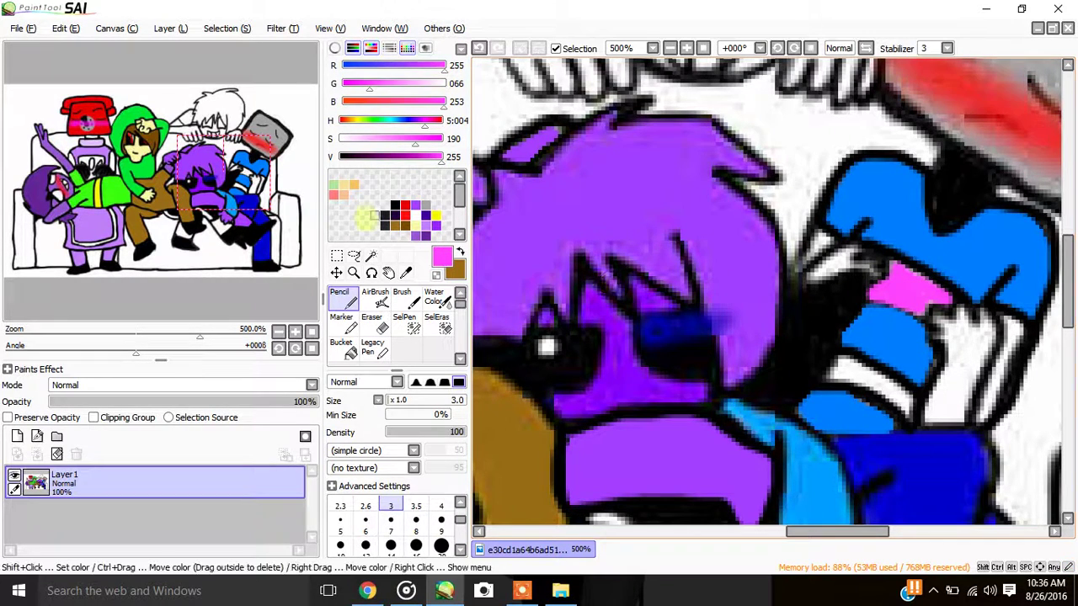
pyautogui.click(396, 205)
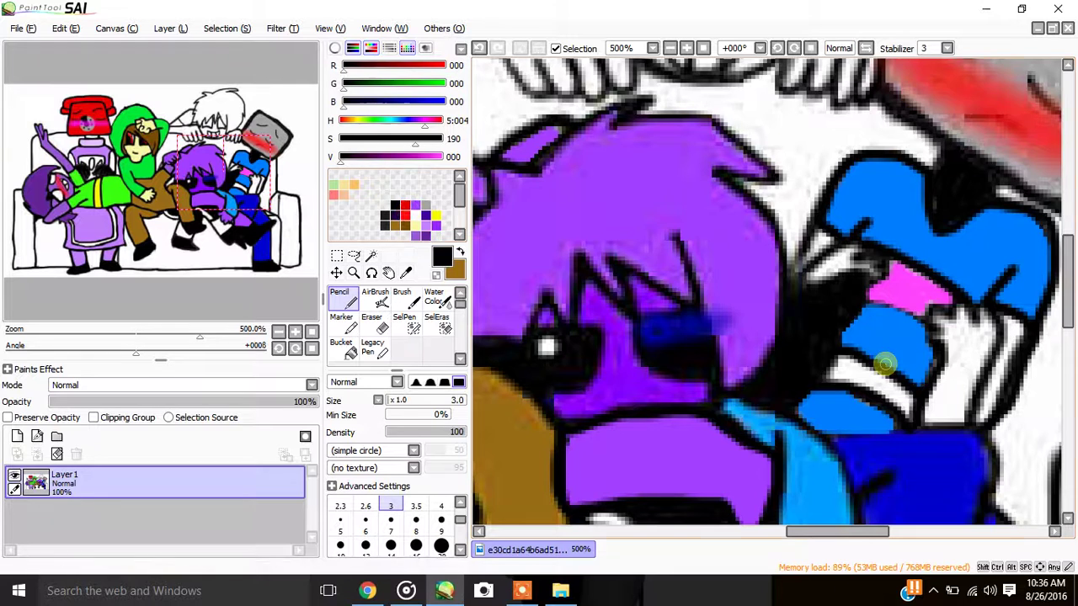
pyautogui.moveTo(867, 308)
pyautogui.mouseDown()
pyautogui.moveTo(921, 315)
pyautogui.moveTo(908, 318)
pyautogui.mouseUp()
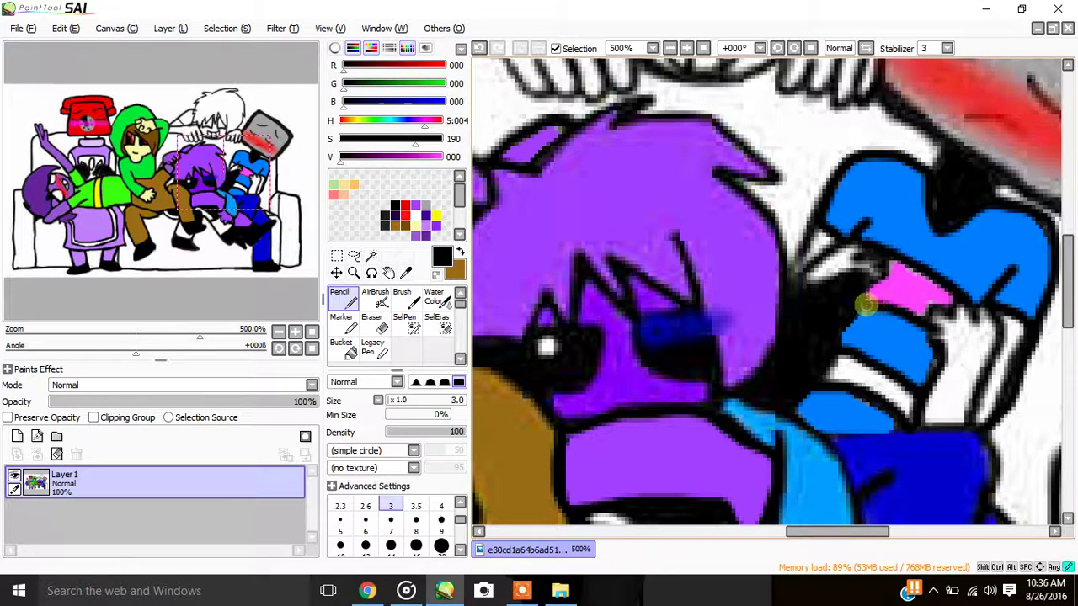
pyautogui.keyDown('alt'); pyautogui.click(908, 292); pyautogui.keyUp('alt')
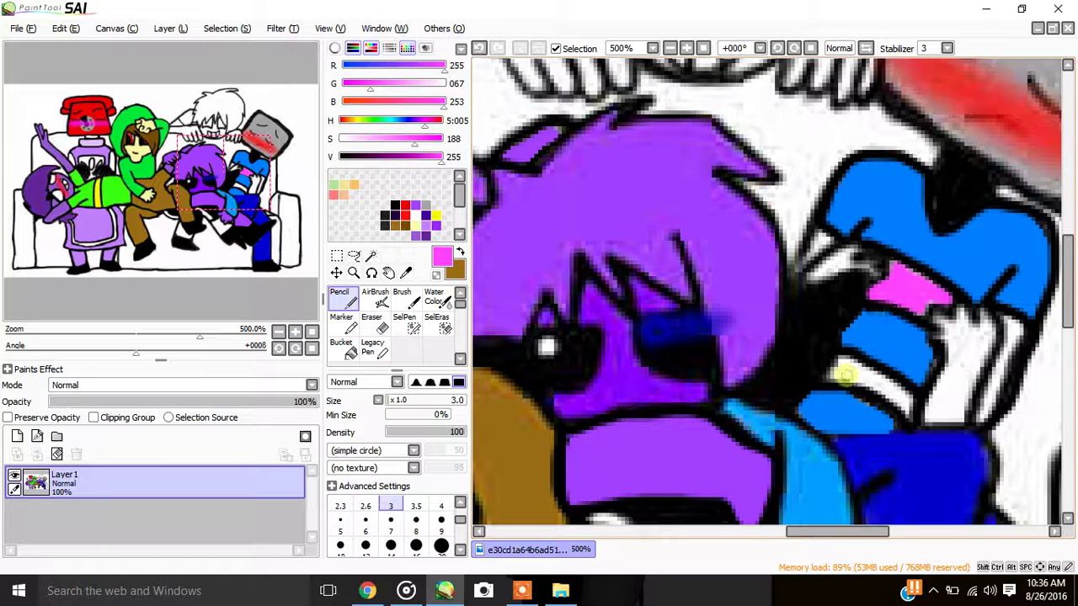
pyautogui.moveTo(842, 357)
pyautogui.mouseDown()
pyautogui.moveTo(901, 393)
pyautogui.moveTo(914, 417)
pyautogui.mouseUp()
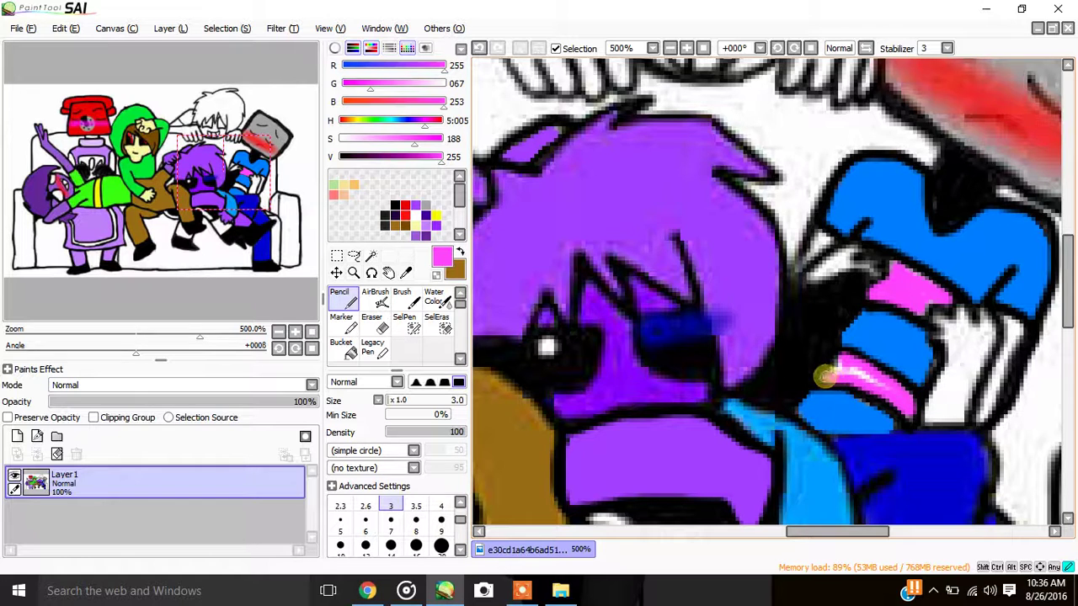
pyautogui.moveTo(833, 372)
pyautogui.mouseDown()
pyautogui.moveTo(889, 395)
pyautogui.moveTo(863, 379)
pyautogui.mouseUp()
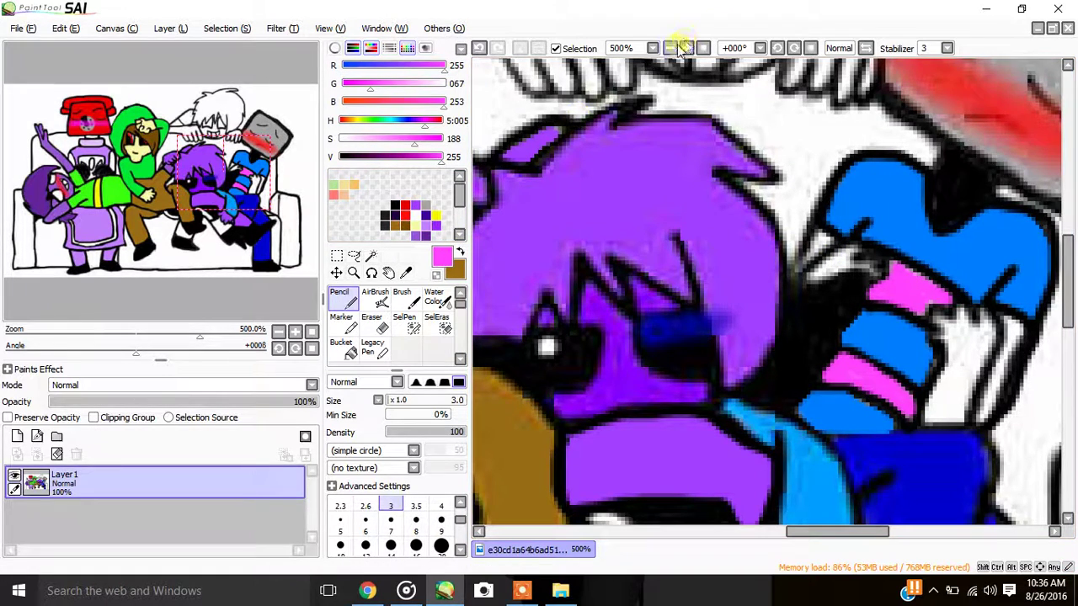
pyautogui.moveTo(1069, 245); pyautogui.dragTo(1063, 195)
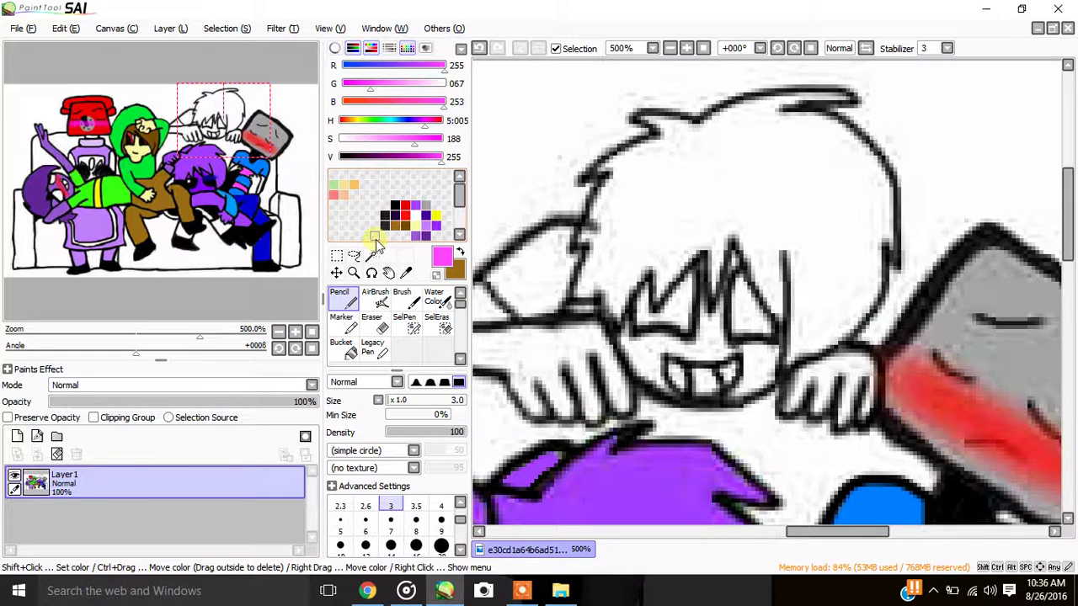
pyautogui.click(515, 592)
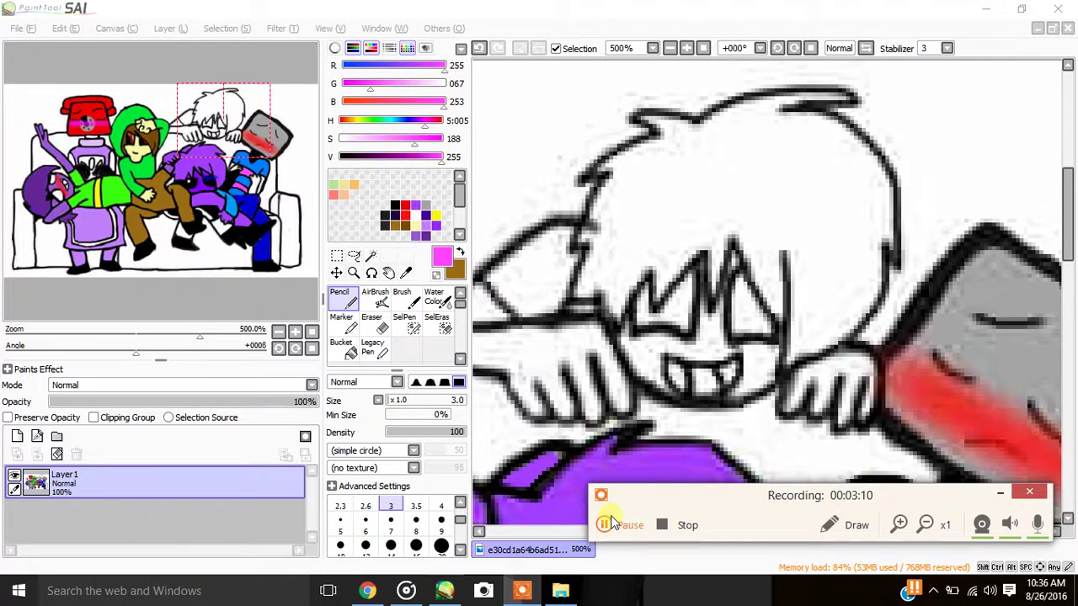
pyautogui.click(611, 522)
pyautogui.click(611, 522)
pyautogui.click(999, 492)
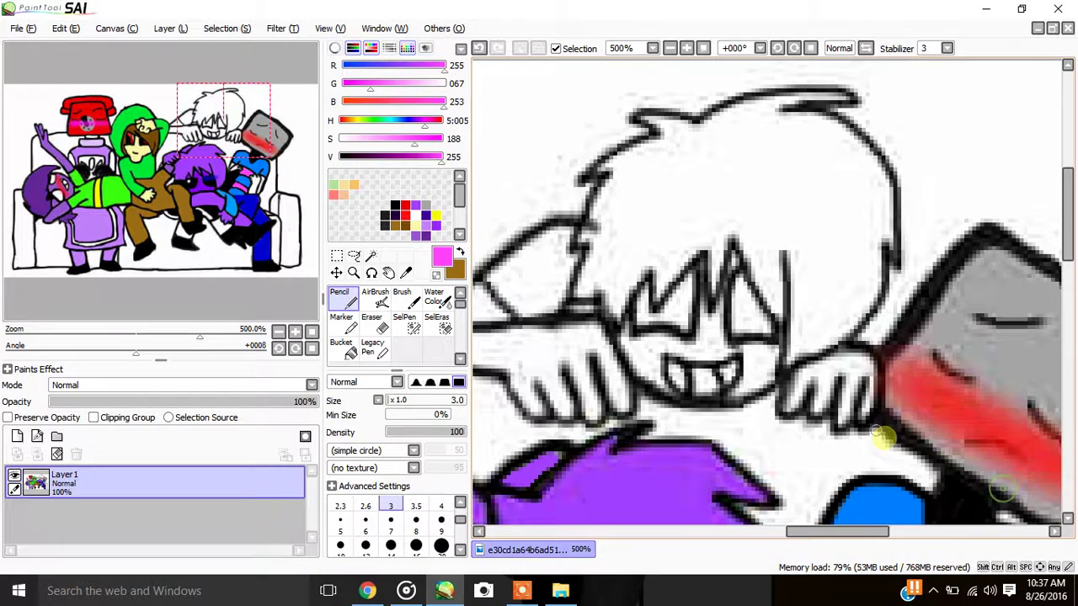
# - Draw black cuff lines across the uncoloured character's sleeve with the size 3 pencil and touch up the face with the Eraser
pyautogui.click(462, 252)
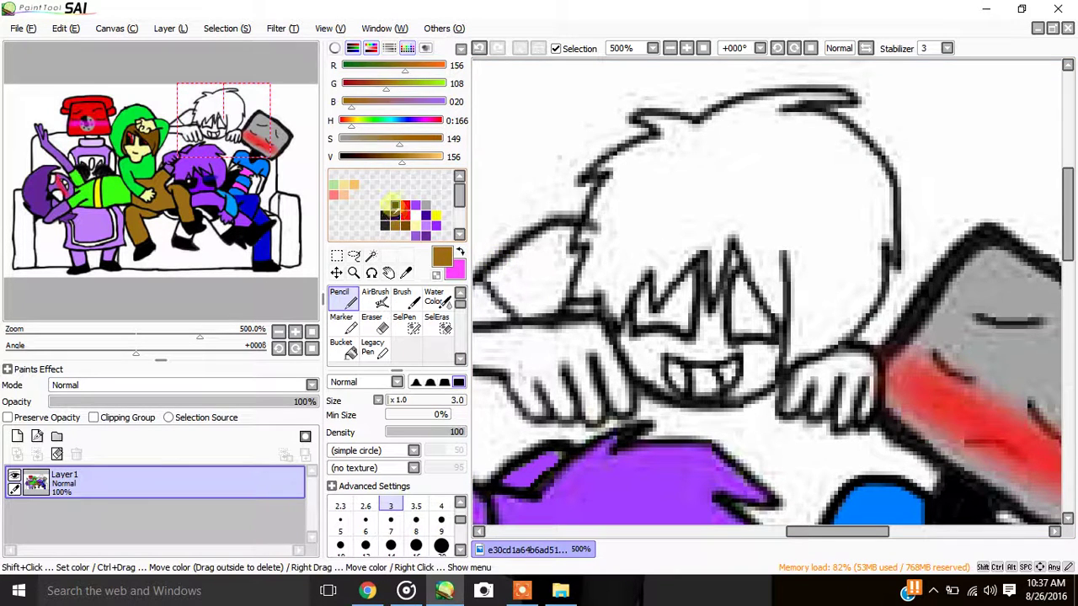
pyautogui.click(394, 204)
pyautogui.moveTo(503, 259); pyautogui.dragTo(528, 293)
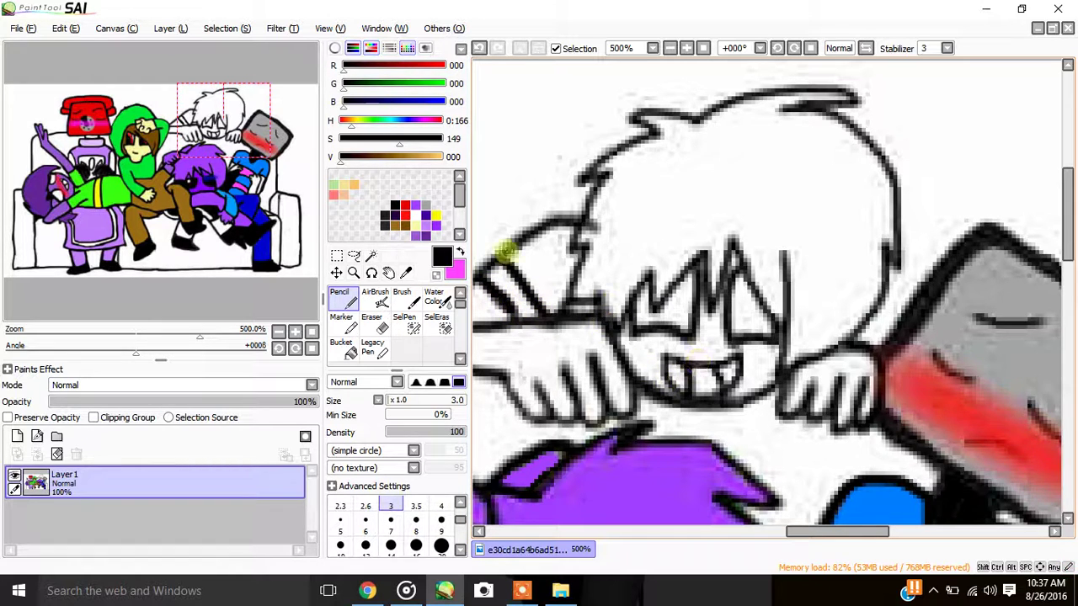
pyautogui.click(380, 326)
pyautogui.moveTo(647, 347); pyautogui.dragTo(672, 345)
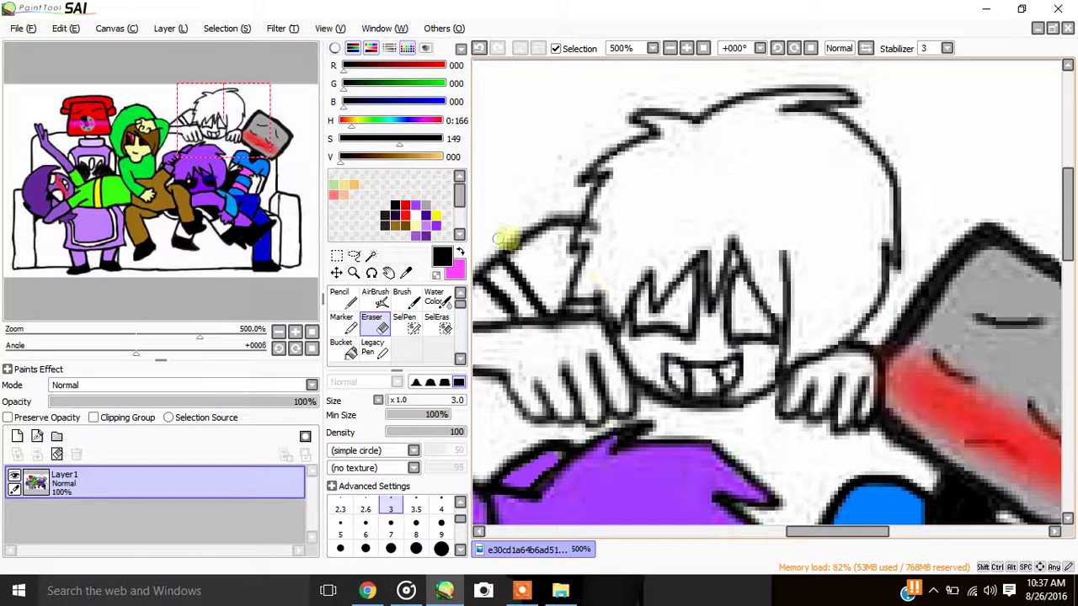
# - Choose the light purple swatch (194, 128, 255) and mask the uncoloured character's whole hair with the SelPen
pyautogui.click(426, 215)
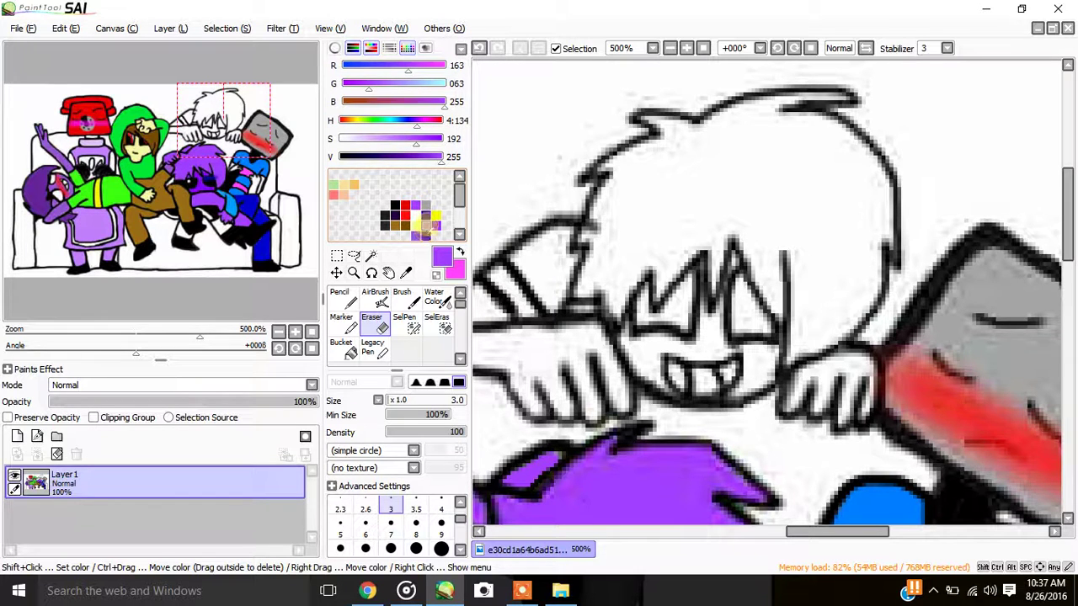
pyautogui.click(427, 224)
pyautogui.click(405, 324)
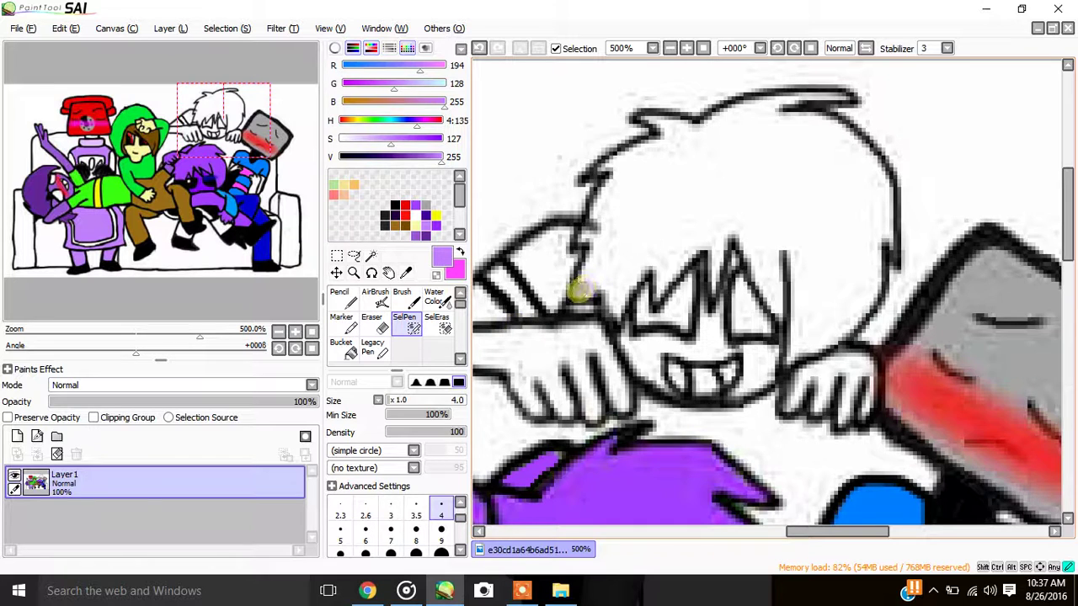
pyautogui.moveTo(607, 289)
pyautogui.mouseDown()
pyautogui.moveTo(614, 304)
pyautogui.moveTo(633, 270)
pyautogui.moveTo(665, 267)
pyautogui.moveTo(655, 286)
pyautogui.moveTo(697, 246)
pyautogui.moveTo(714, 284)
pyautogui.moveTo(720, 244)
pyautogui.moveTo(771, 301)
pyautogui.moveTo(770, 254)
pyautogui.moveTo(779, 307)
pyautogui.moveTo(782, 241)
pyautogui.moveTo(792, 362)
pyautogui.moveTo(842, 329)
pyautogui.moveTo(874, 288)
pyautogui.moveTo(879, 162)
pyautogui.moveTo(839, 123)
pyautogui.moveTo(768, 110)
pyautogui.moveTo(837, 96)
pyautogui.moveTo(735, 105)
pyautogui.moveTo(684, 125)
pyautogui.moveTo(641, 112)
pyautogui.moveTo(665, 136)
pyautogui.moveTo(599, 168)
pyautogui.moveTo(581, 239)
pyautogui.moveTo(588, 293)
pyautogui.moveTo(601, 260)
pyautogui.moveTo(614, 260)
pyautogui.moveTo(608, 272)
pyautogui.moveTo(664, 241)
pyautogui.moveTo(671, 248)
pyautogui.moveTo(699, 221)
pyautogui.moveTo(669, 249)
pyautogui.moveTo(714, 221)
pyautogui.moveTo(749, 222)
pyautogui.moveTo(766, 243)
pyautogui.moveTo(741, 203)
pyautogui.moveTo(630, 238)
pyautogui.moveTo(620, 163)
pyautogui.moveTo(665, 161)
pyautogui.moveTo(676, 130)
pyautogui.moveTo(722, 137)
pyautogui.moveTo(760, 115)
pyautogui.moveTo(688, 135)
pyautogui.moveTo(777, 133)
pyautogui.moveTo(851, 157)
pyautogui.moveTo(828, 139)
pyautogui.moveTo(864, 176)
pyautogui.moveTo(870, 217)
pyautogui.moveTo(849, 279)
pyautogui.moveTo(811, 332)
pyautogui.moveTo(813, 291)
pyautogui.moveTo(794, 228)
pyautogui.moveTo(762, 197)
pyautogui.moveTo(700, 176)
pyautogui.moveTo(635, 207)
pyautogui.moveTo(780, 154)
pyautogui.moveTo(859, 192)
pyautogui.moveTo(831, 289)
pyautogui.moveTo(808, 211)
pyautogui.moveTo(743, 168)
pyautogui.moveTo(827, 210)
pyautogui.moveTo(820, 188)
pyautogui.moveTo(761, 255)
pyautogui.moveTo(762, 242)
pyautogui.mouseUp()
pyautogui.click(441, 535)
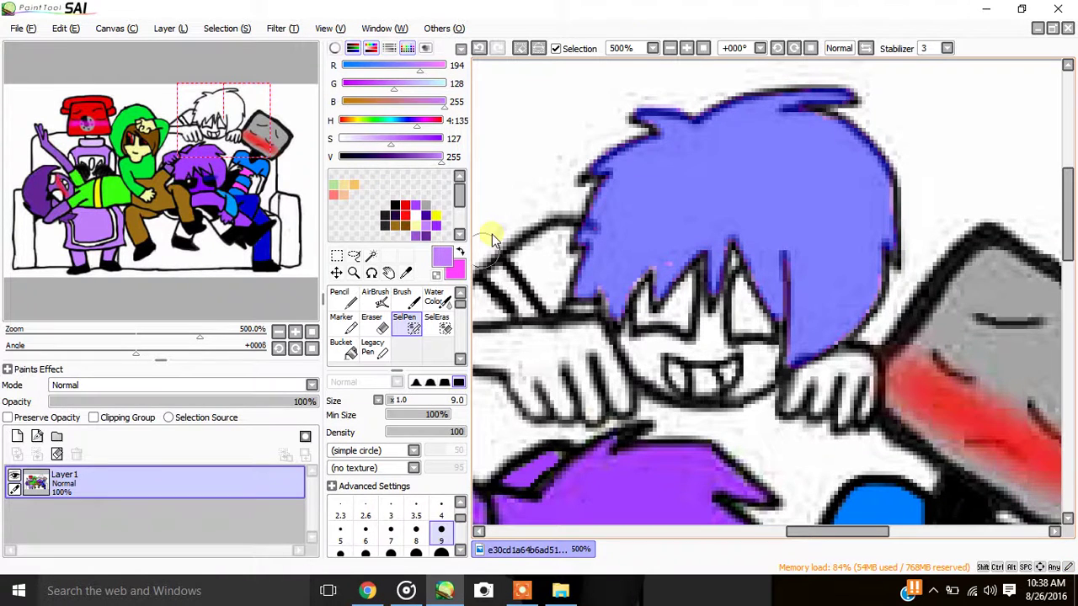
# - Fill the masked hair with light purple using a size 20 pencil and clear the selection
pyautogui.click(345, 301)
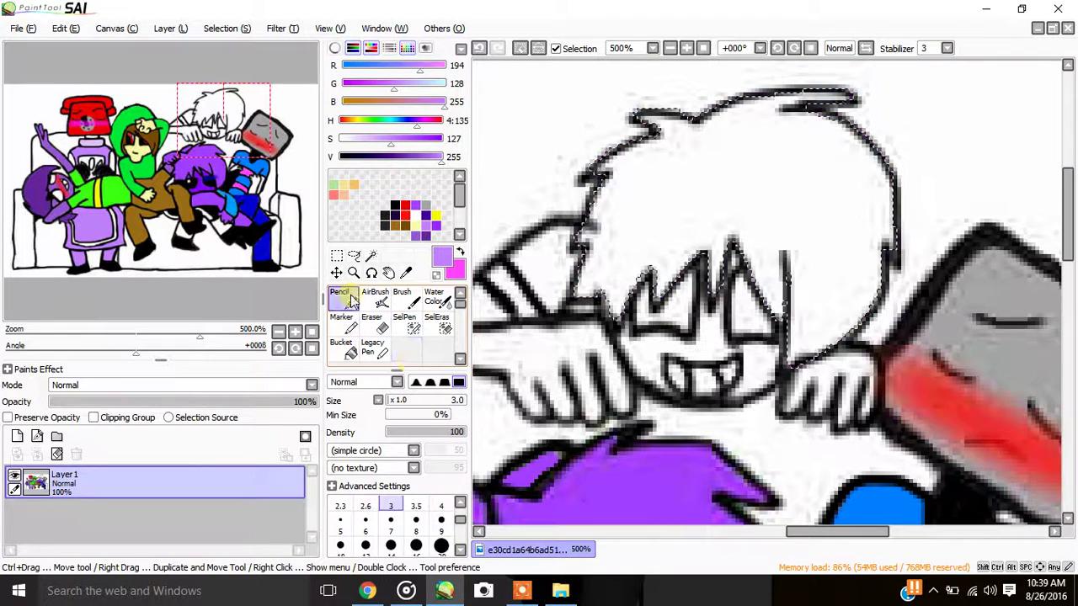
pyautogui.click(441, 545)
pyautogui.moveTo(589, 282)
pyautogui.mouseDown()
pyautogui.moveTo(581, 286)
pyautogui.moveTo(665, 192)
pyautogui.moveTo(606, 185)
pyautogui.moveTo(721, 79)
pyautogui.moveTo(830, 101)
pyautogui.moveTo(698, 173)
pyautogui.moveTo(668, 250)
pyautogui.moveTo(614, 301)
pyautogui.moveTo(706, 202)
pyautogui.moveTo(774, 301)
pyautogui.moveTo(811, 289)
pyautogui.moveTo(796, 334)
pyautogui.moveTo(854, 222)
pyautogui.moveTo(847, 157)
pyautogui.moveTo(842, 144)
pyautogui.moveTo(757, 118)
pyautogui.mouseUp()
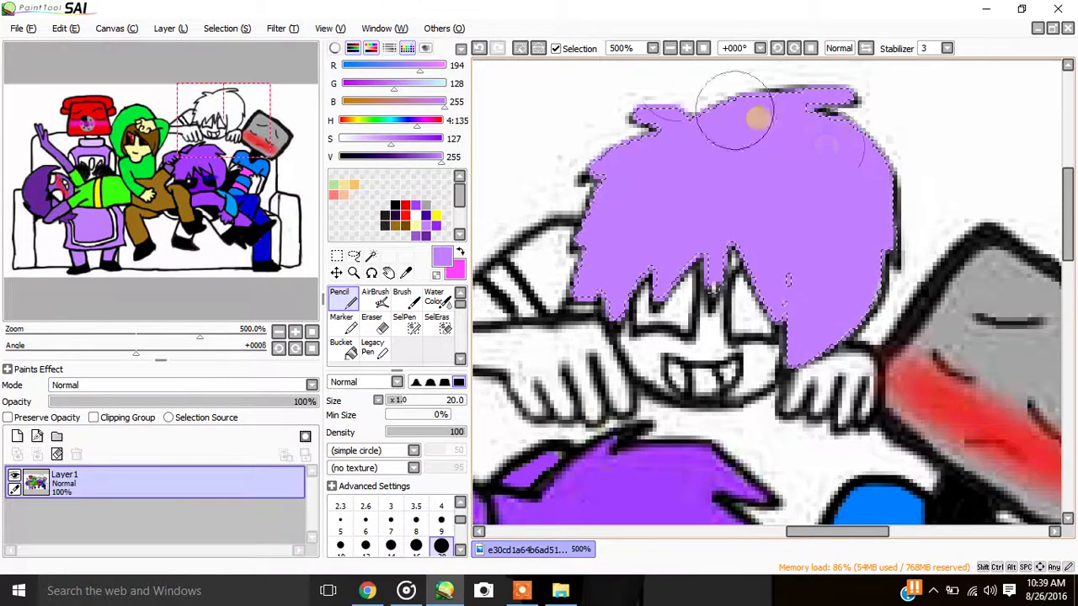
pyautogui.click(520, 49)
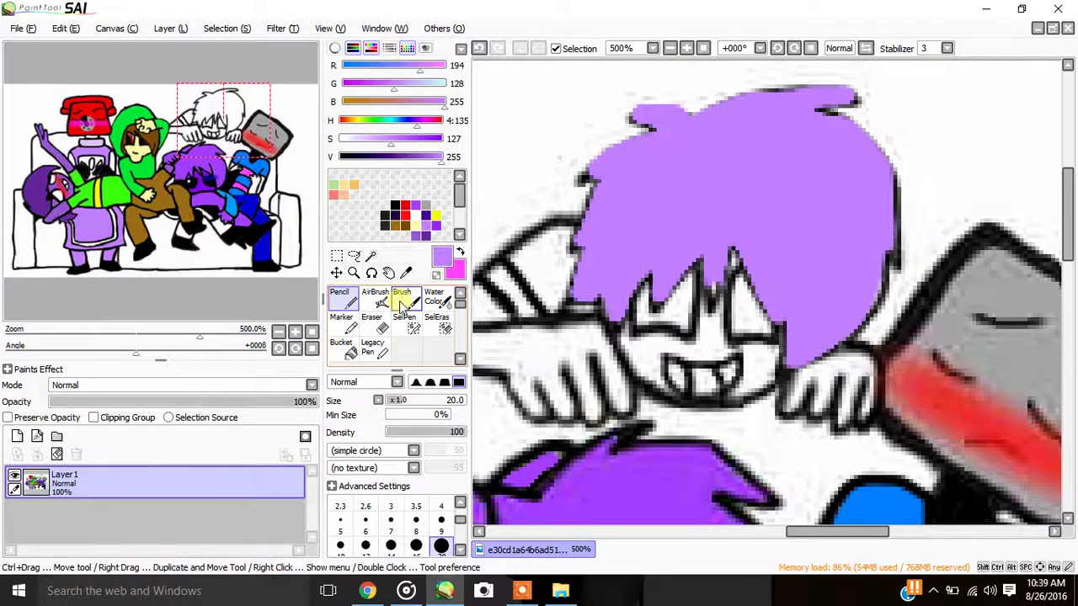
# - Retrace the light purple hair's outline and fringe strands in black with a size 3 pencil
pyautogui.click(395, 205)
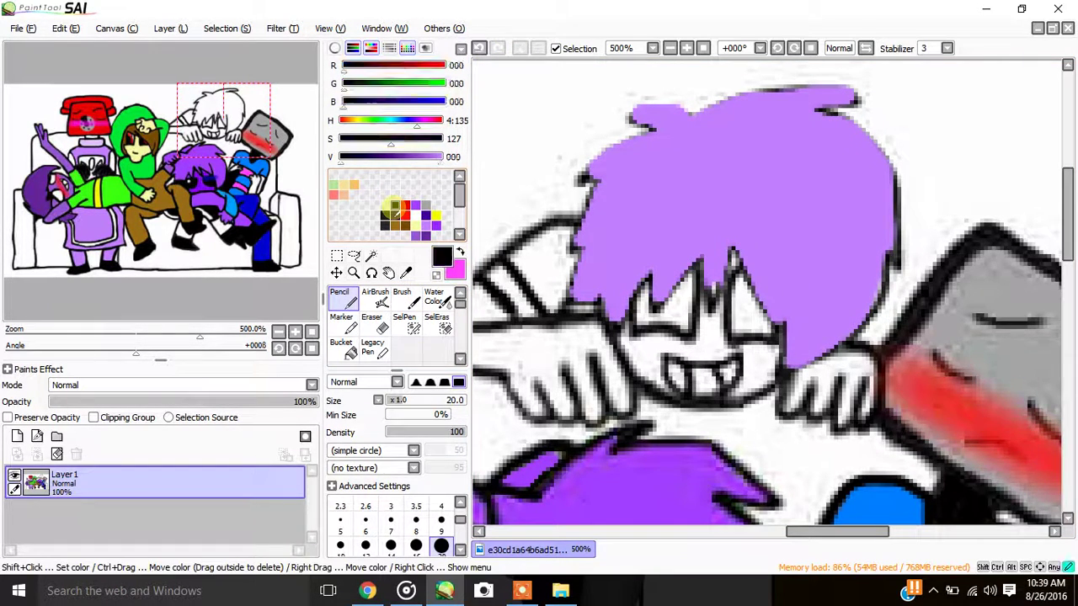
pyautogui.click(391, 508)
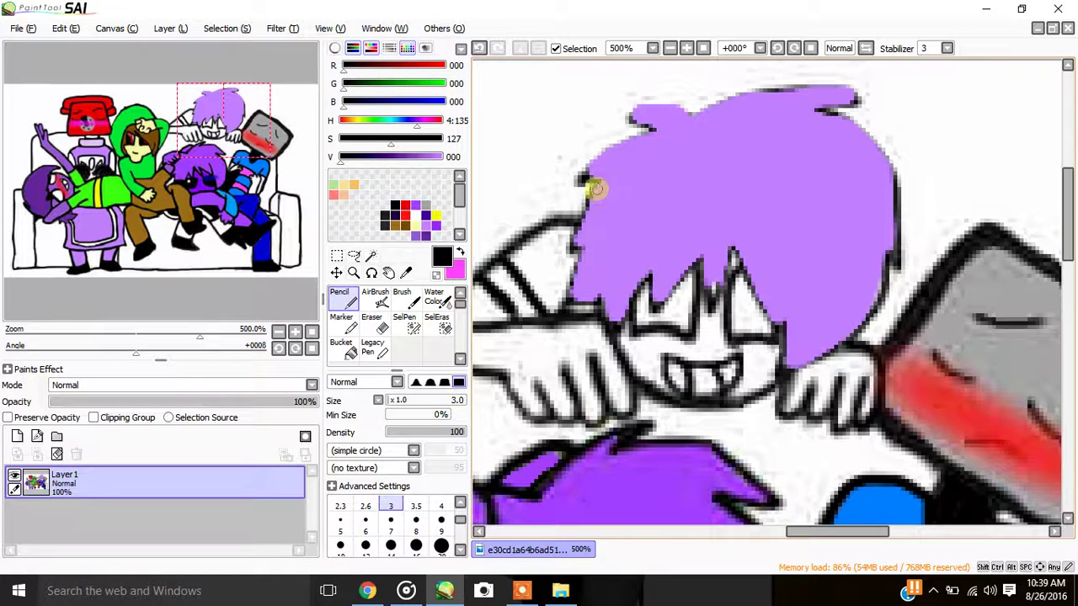
pyautogui.moveTo(595, 186)
pyautogui.mouseDown()
pyautogui.moveTo(560, 303)
pyautogui.moveTo(598, 298)
pyautogui.moveTo(609, 322)
pyautogui.moveTo(649, 270)
pyautogui.moveTo(653, 309)
pyautogui.moveTo(701, 266)
pyautogui.moveTo(711, 310)
pyautogui.moveTo(736, 248)
pyautogui.moveTo(776, 335)
pyautogui.moveTo(801, 249)
pyautogui.mouseUp()
pyautogui.moveTo(782, 300)
pyautogui.mouseDown()
pyautogui.moveTo(780, 375)
pyautogui.moveTo(855, 329)
pyautogui.moveTo(879, 296)
pyautogui.moveTo(884, 246)
pyautogui.moveTo(897, 266)
pyautogui.moveTo(895, 188)
pyautogui.moveTo(880, 151)
pyautogui.moveTo(864, 127)
pyautogui.moveTo(819, 110)
pyautogui.moveTo(855, 103)
pyautogui.moveTo(844, 88)
pyautogui.moveTo(757, 88)
pyautogui.moveTo(689, 114)
pyautogui.moveTo(627, 111)
pyautogui.moveTo(660, 132)
pyautogui.moveTo(606, 149)
pyautogui.moveTo(579, 178)
pyautogui.moveTo(630, 144)
pyautogui.mouseUp()
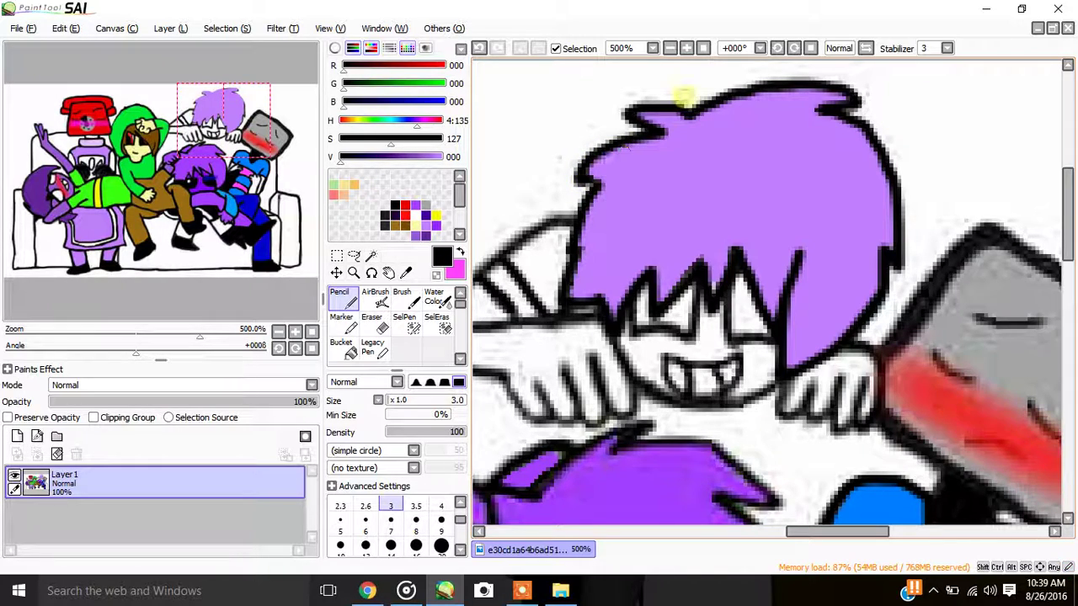
pyautogui.click(669, 48)
pyautogui.click(669, 48)
pyautogui.click(669, 48)
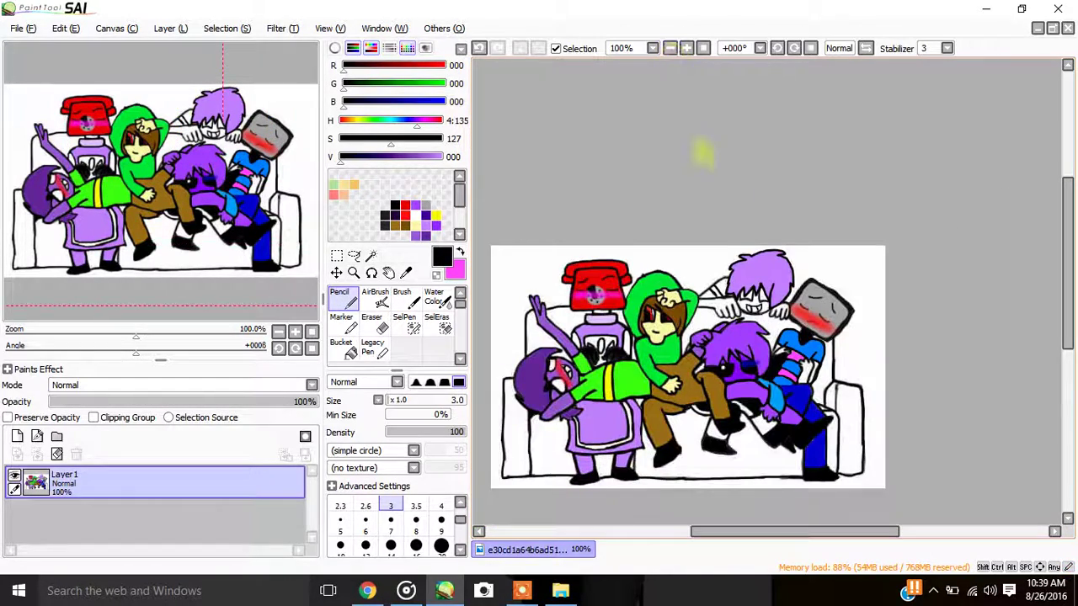